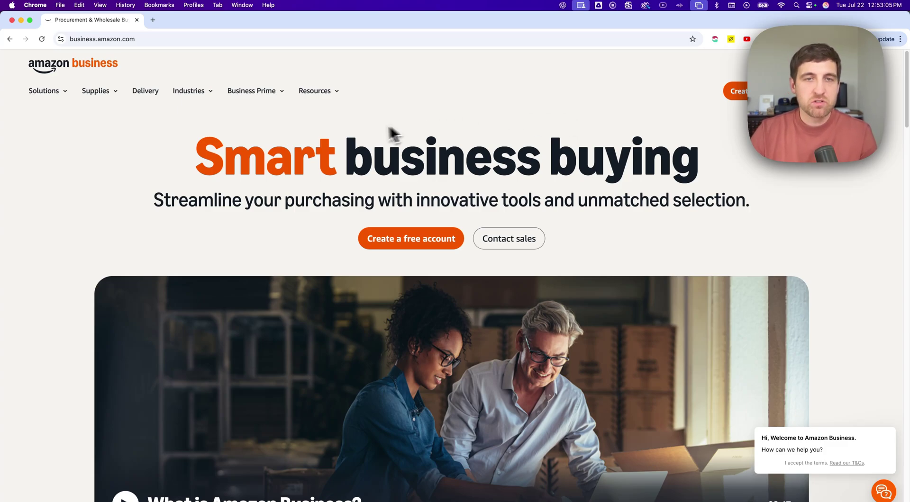
Step: Open the Business Prime Plans & pricing page and scroll down to its Benefits and solutions cards
{"action": "scroll", "coordinate": [164, 133], "scroll_direction": "down", "scroll_amount": 1}
{"action": "scroll", "coordinate": [164, 132], "scroll_direction": "down", "scroll_amount": 4}
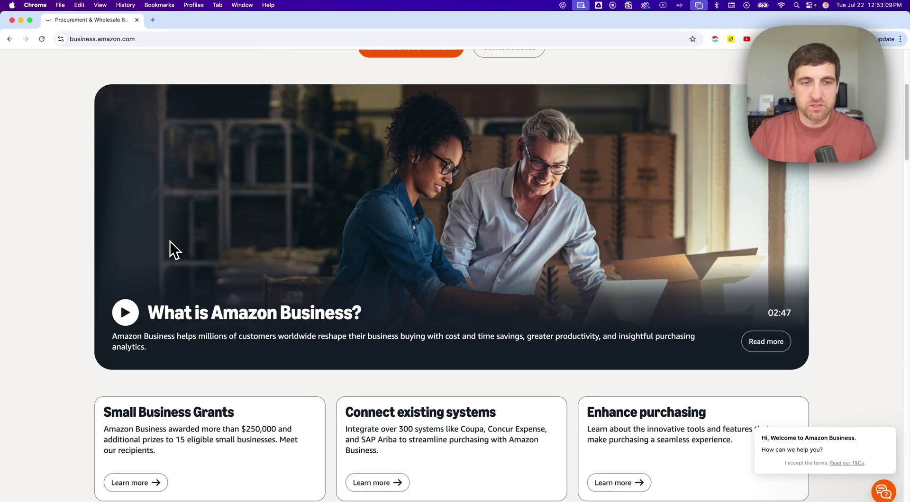
{"action": "scroll", "coordinate": [167, 255], "scroll_direction": "down", "scroll_amount": 4}
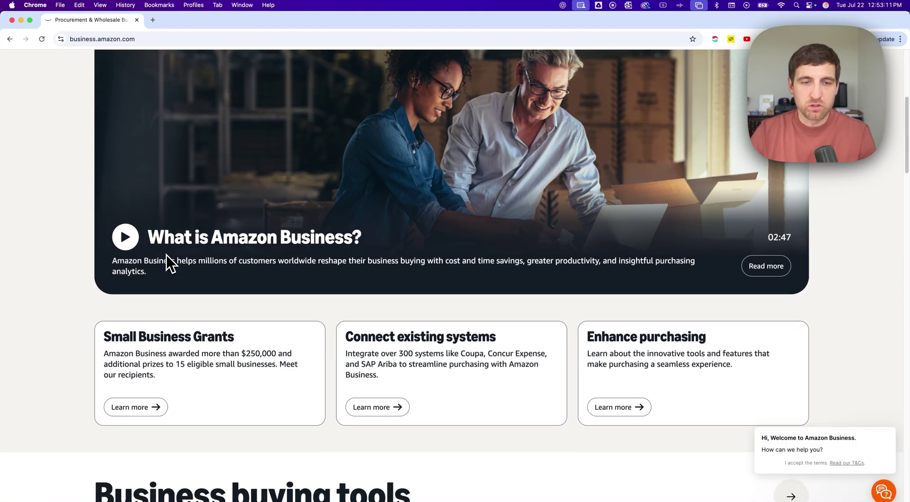
{"action": "scroll", "coordinate": [166, 253], "scroll_direction": "down", "scroll_amount": 3}
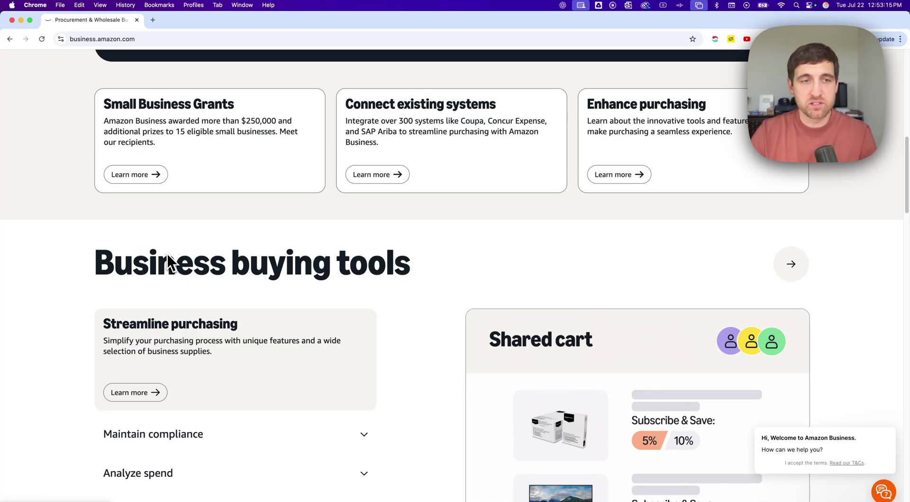
{"action": "scroll", "coordinate": [138, 251], "scroll_direction": "up", "scroll_amount": 9}
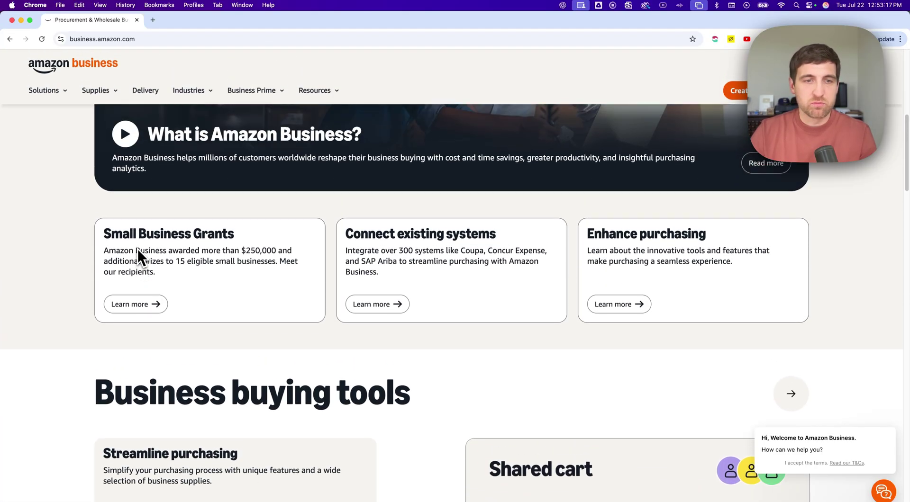
{"action": "scroll", "coordinate": [136, 250], "scroll_direction": "up", "scroll_amount": 2}
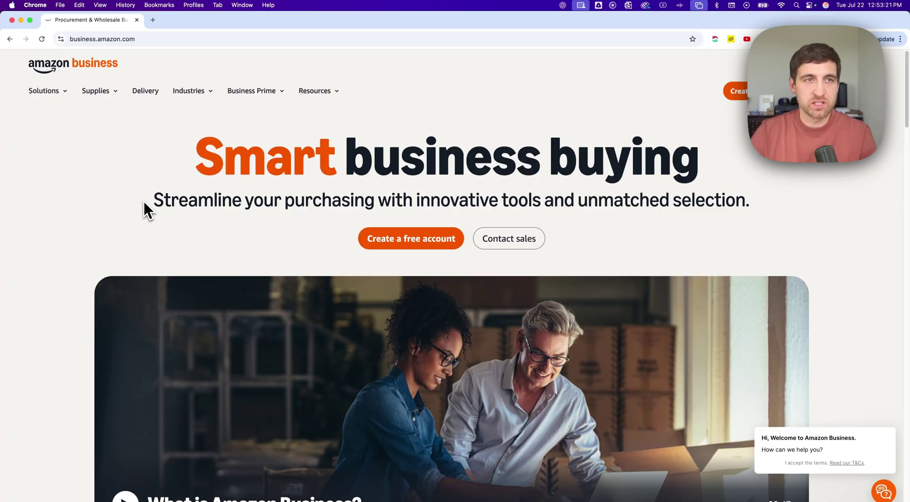
{"action": "left_click", "coordinate": [263, 90]}
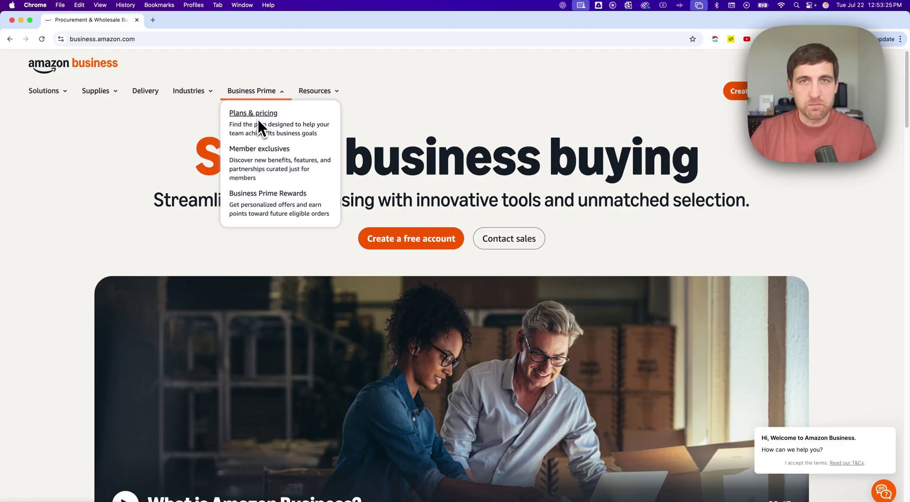
{"action": "left_click", "coordinate": [258, 120]}
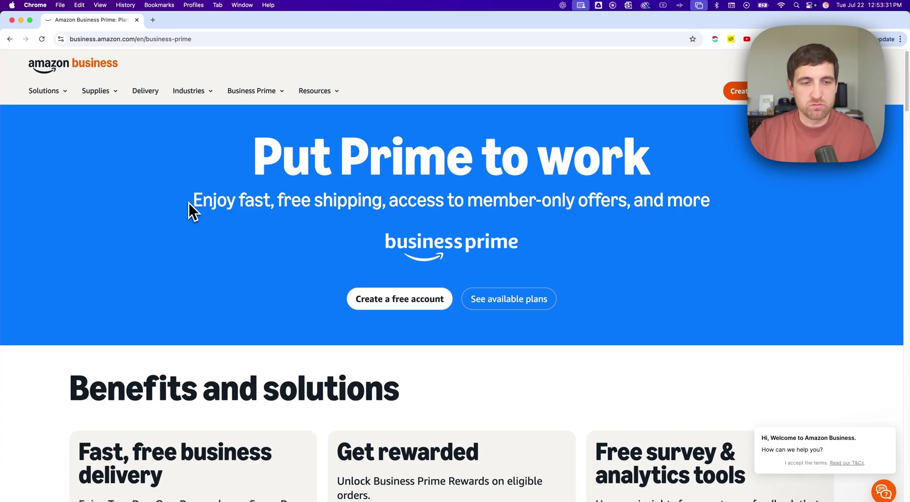
{"action": "scroll", "coordinate": [193, 212], "scroll_direction": "down", "scroll_amount": 5}
{"action": "scroll", "coordinate": [189, 204], "scroll_direction": "down", "scroll_amount": 1}
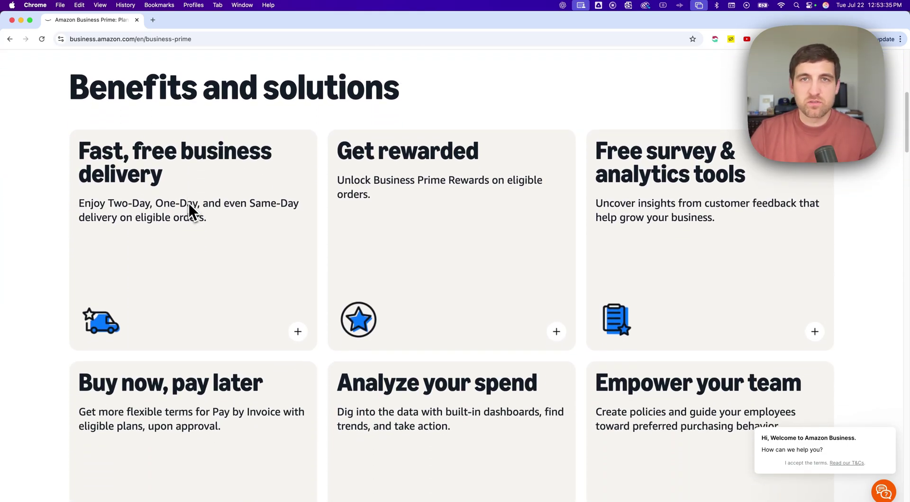
{"action": "scroll", "coordinate": [189, 204], "scroll_direction": "down", "scroll_amount": 3}
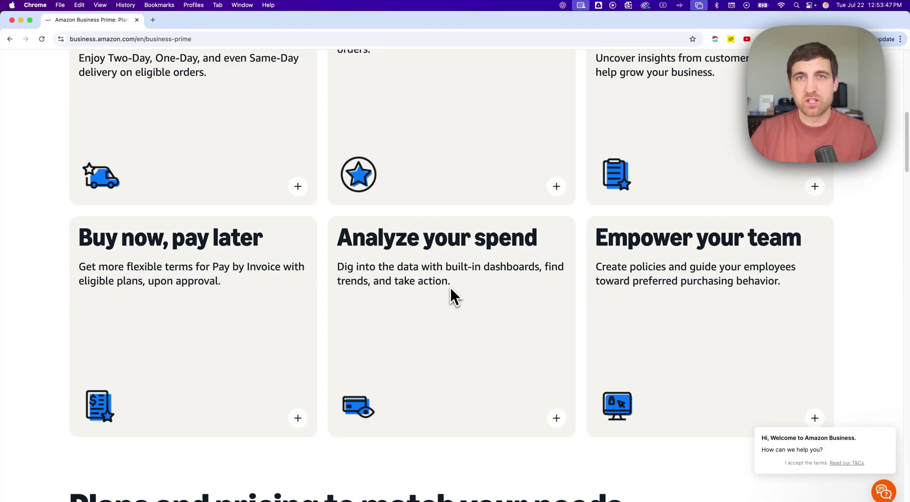
{"action": "scroll", "coordinate": [450, 286], "scroll_direction": "down", "scroll_amount": 7}
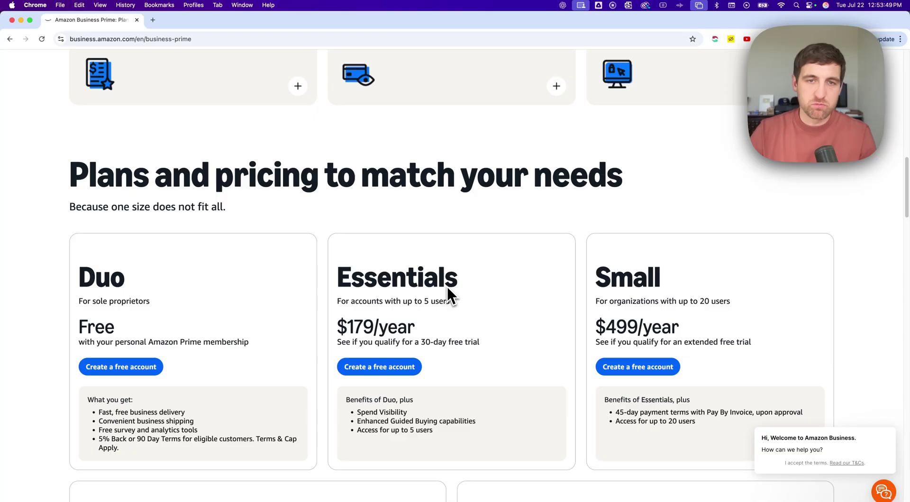
{"action": "scroll", "coordinate": [446, 285], "scroll_direction": "down", "scroll_amount": 2}
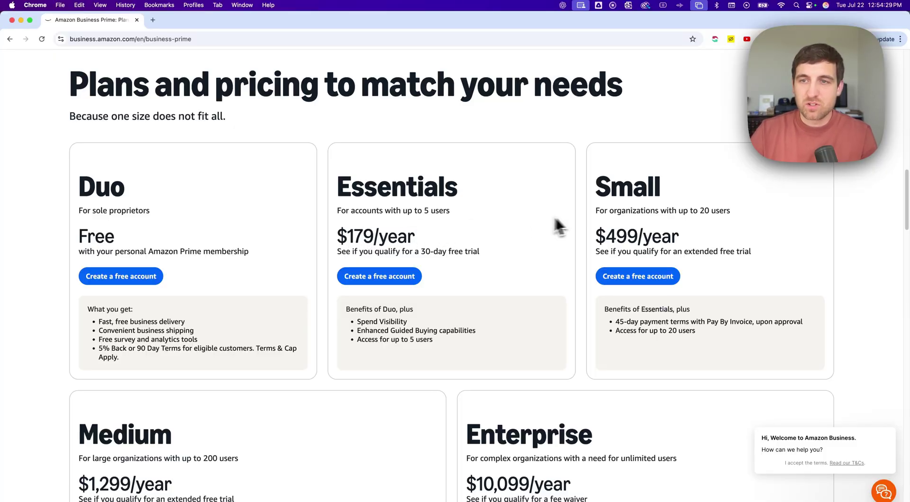
{"action": "scroll", "coordinate": [298, 433], "scroll_direction": "down", "scroll_amount": 5}
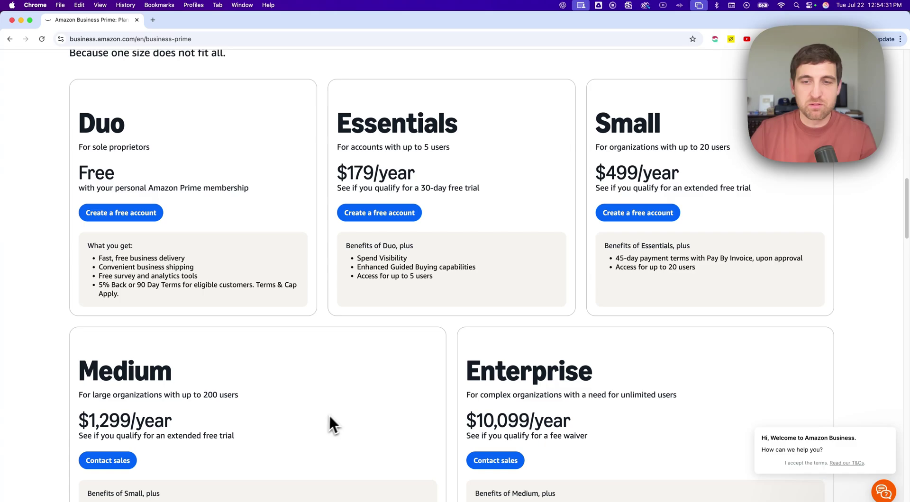
{"action": "scroll", "coordinate": [386, 386], "scroll_direction": "down", "scroll_amount": 1}
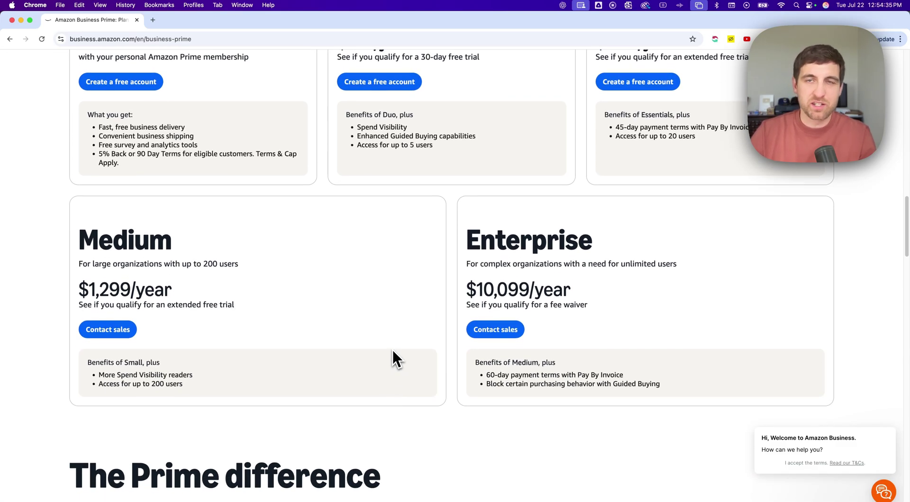
{"action": "scroll", "coordinate": [406, 323], "scroll_direction": "up", "scroll_amount": 2}
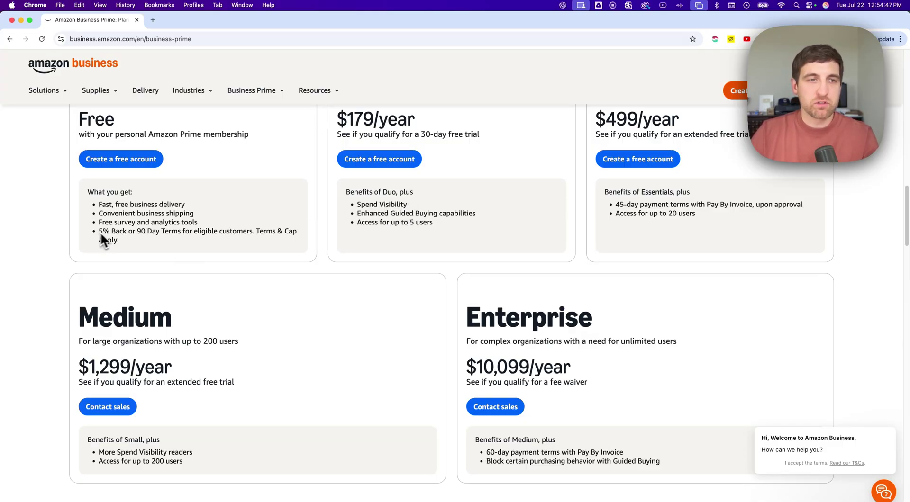
{"action": "left_click_drag", "start_coordinate": [100, 232], "coordinate": [134, 233]}
{"action": "left_click", "coordinate": [298, 217]}
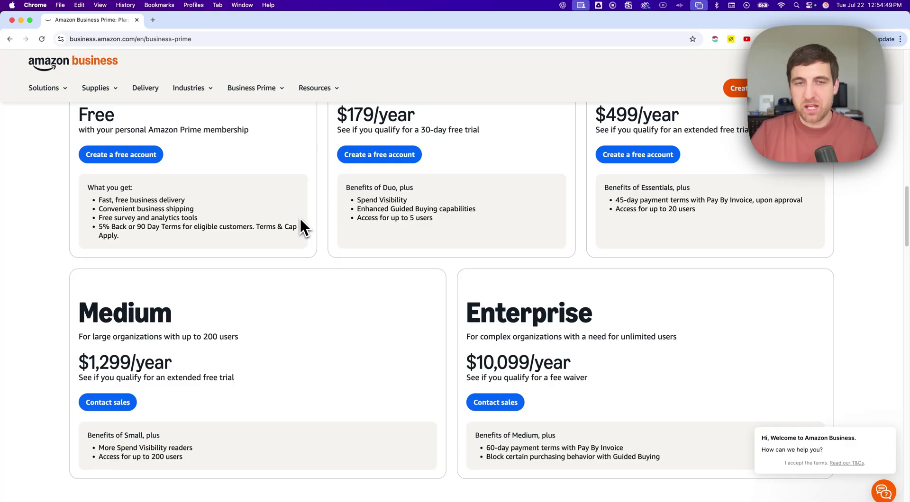
{"action": "scroll", "coordinate": [299, 216], "scroll_direction": "down", "scroll_amount": 2}
{"action": "scroll", "coordinate": [299, 217], "scroll_direction": "down", "scroll_amount": 5}
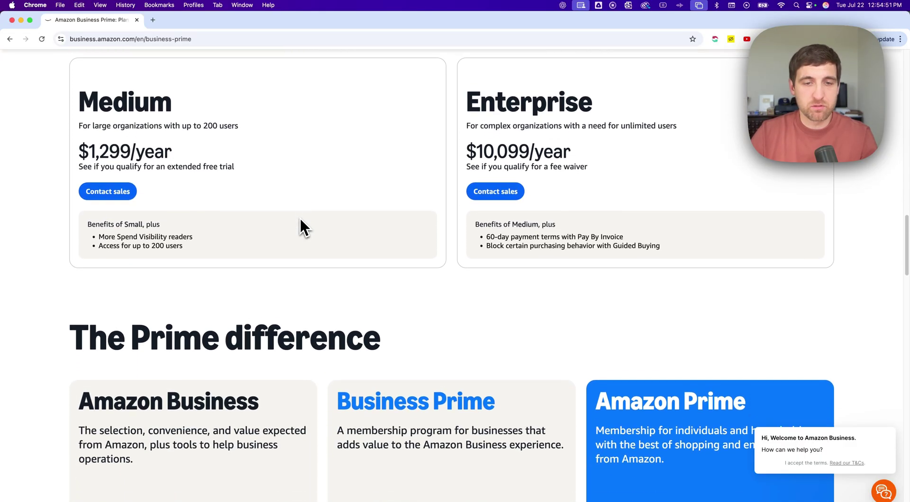
{"action": "scroll", "coordinate": [300, 220], "scroll_direction": "down", "scroll_amount": 4}
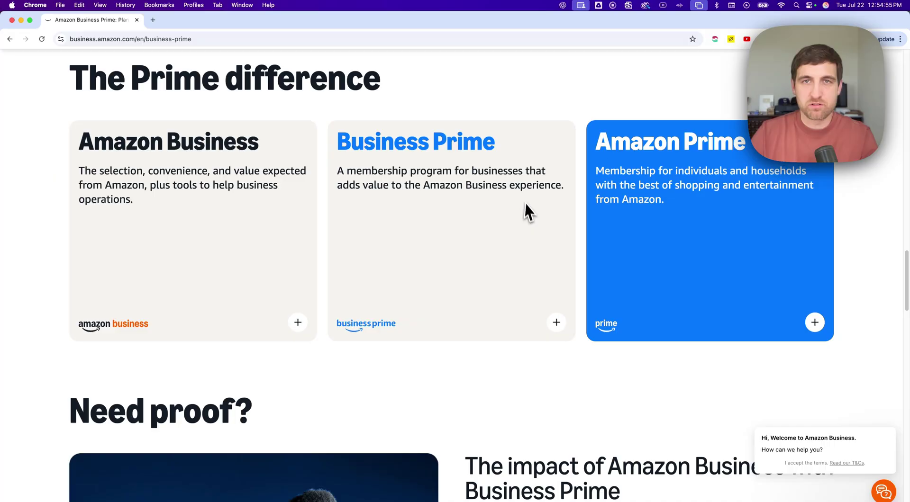
{"action": "scroll", "coordinate": [468, 223], "scroll_direction": "down", "scroll_amount": 5}
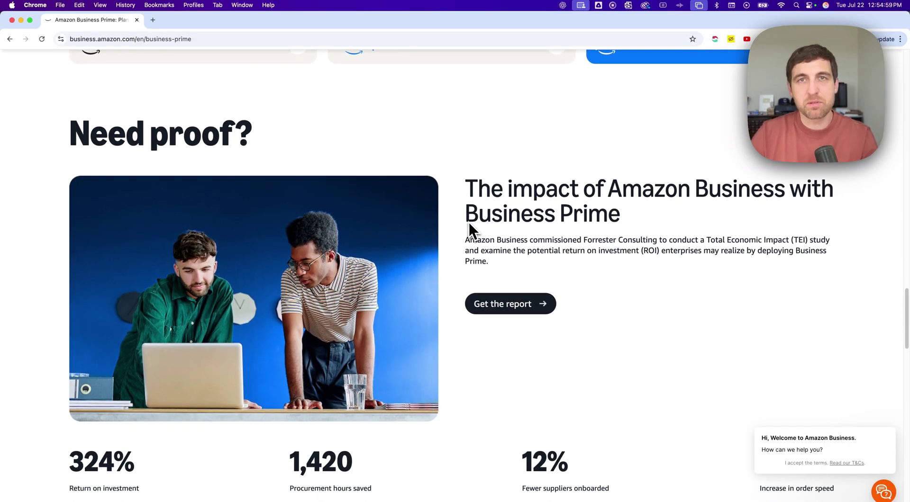
{"action": "scroll", "coordinate": [469, 223], "scroll_direction": "up", "scroll_amount": 7}
{"action": "scroll", "coordinate": [466, 223], "scroll_direction": "up", "scroll_amount": 14}
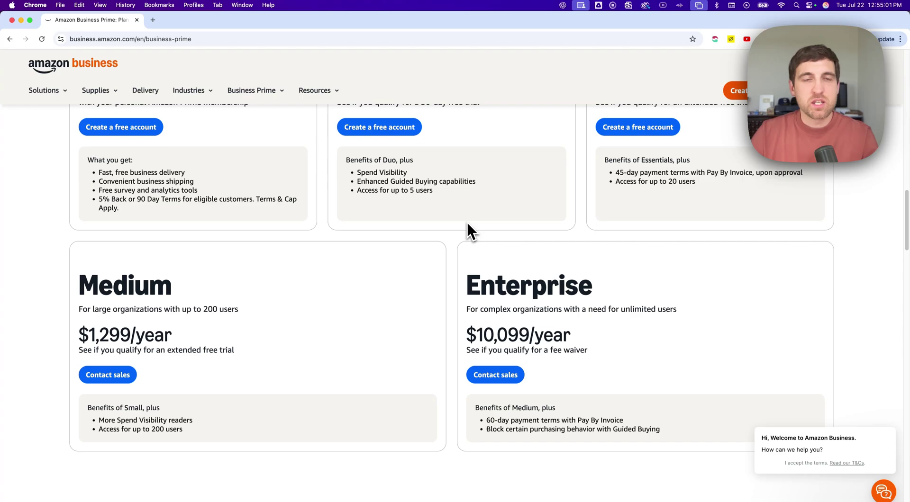
{"action": "scroll", "coordinate": [466, 222], "scroll_direction": "up", "scroll_amount": 15}
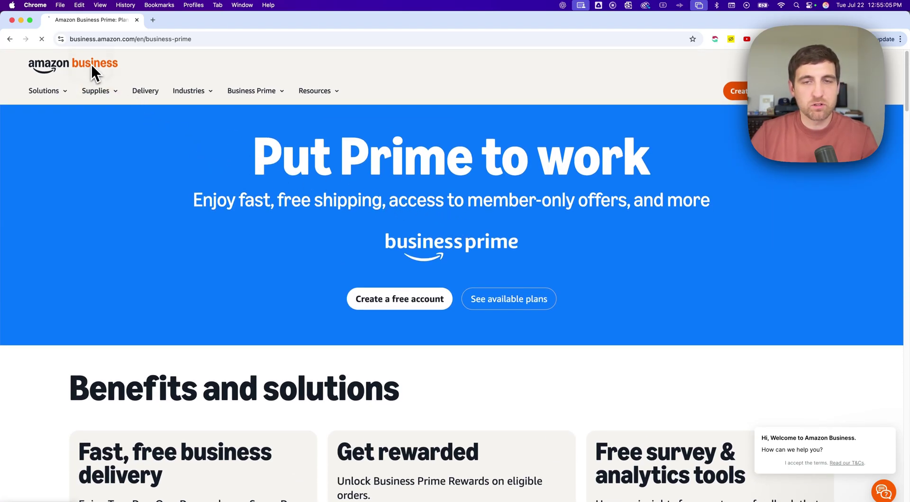
Step: Start a free business account from the homepage and register with a different work email address
{"action": "left_click", "coordinate": [96, 71]}
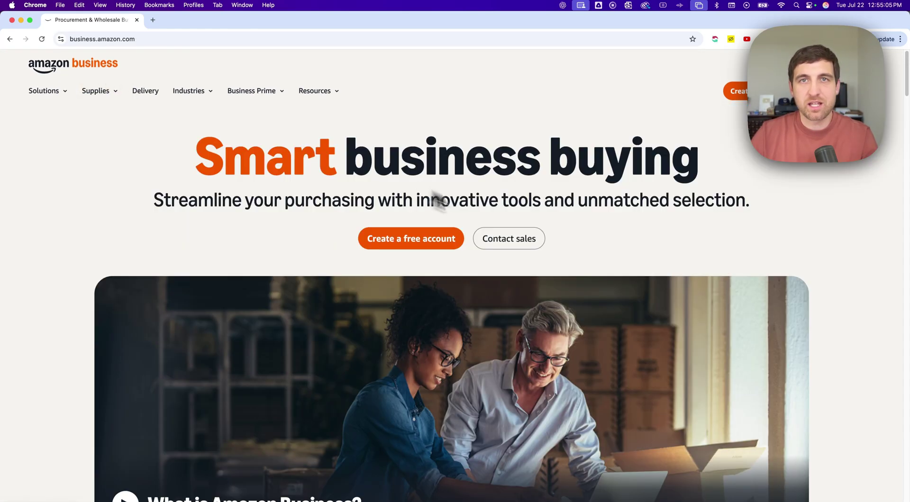
{"action": "left_click", "coordinate": [430, 238]}
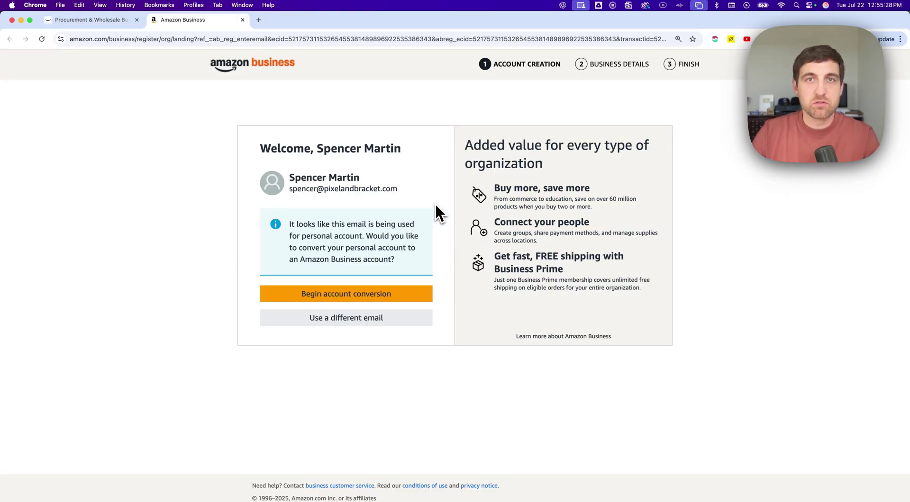
{"action": "left_click", "coordinate": [375, 327]}
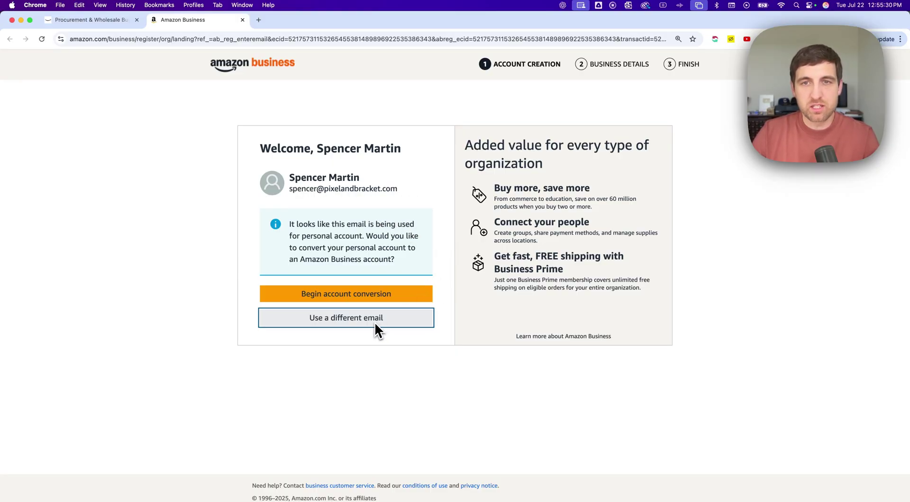
{"action": "left_click", "coordinate": [345, 184]}
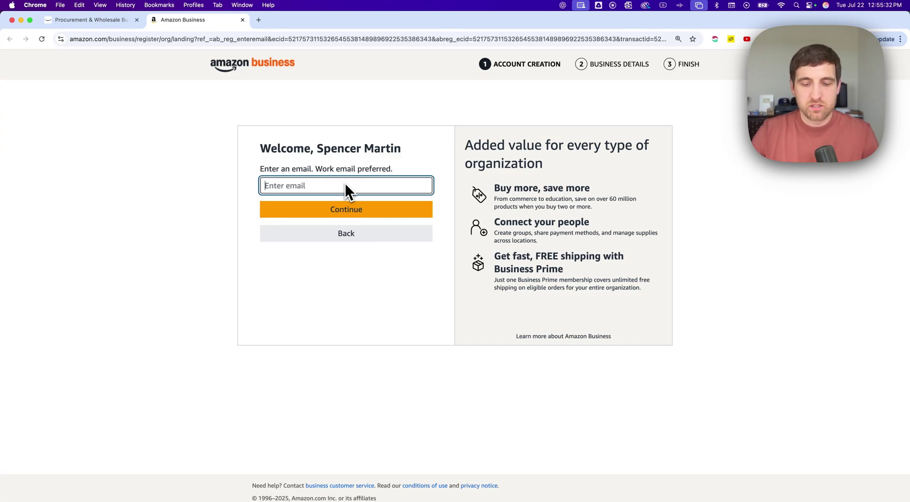
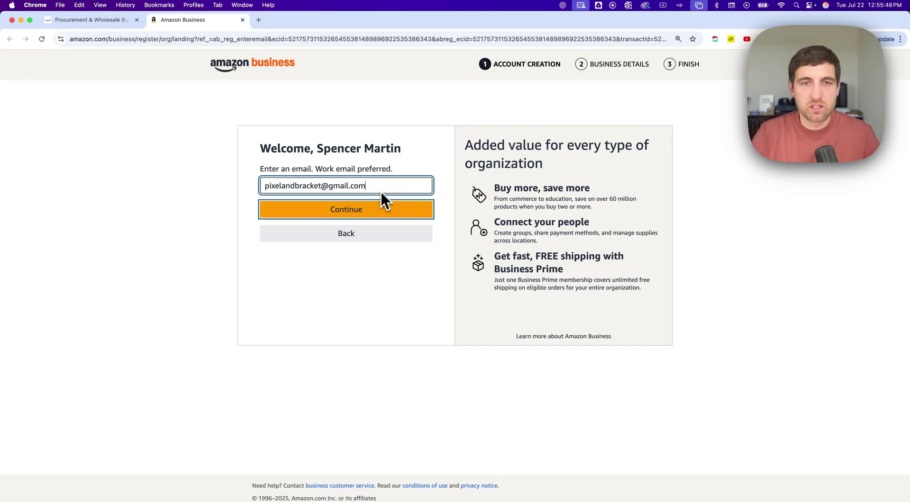
Step: Continue with the email, then enter the account holder's full name and the same password in both fields
{"action": "left_click", "coordinate": [377, 210]}
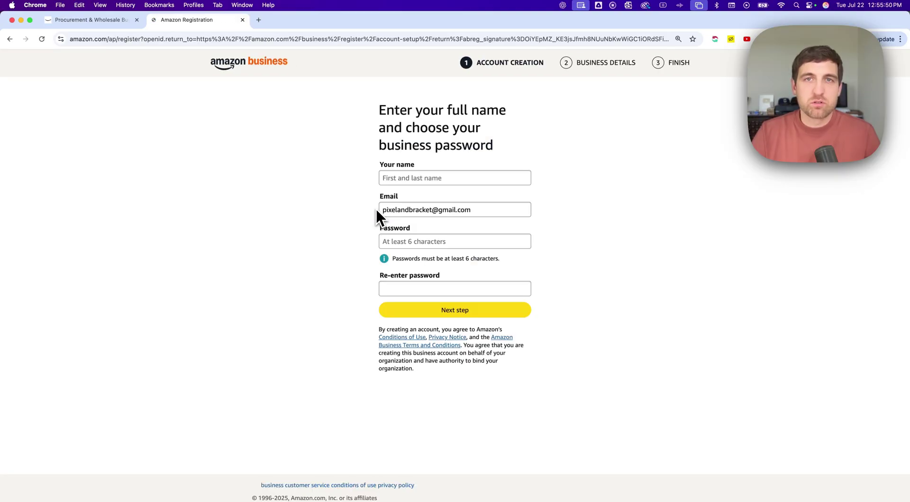
{"action": "left_click", "coordinate": [427, 179]}
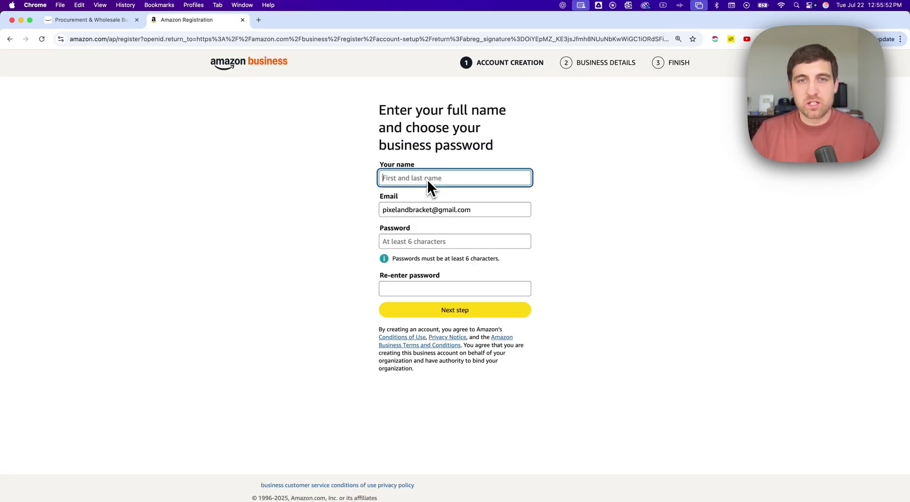
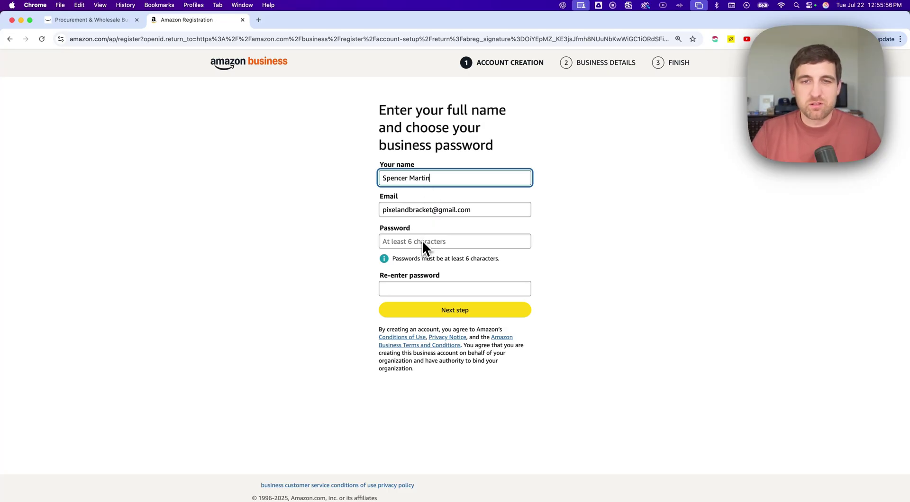
{"action": "left_click", "coordinate": [422, 241]}
{"action": "type", "text": "•••••••••"}
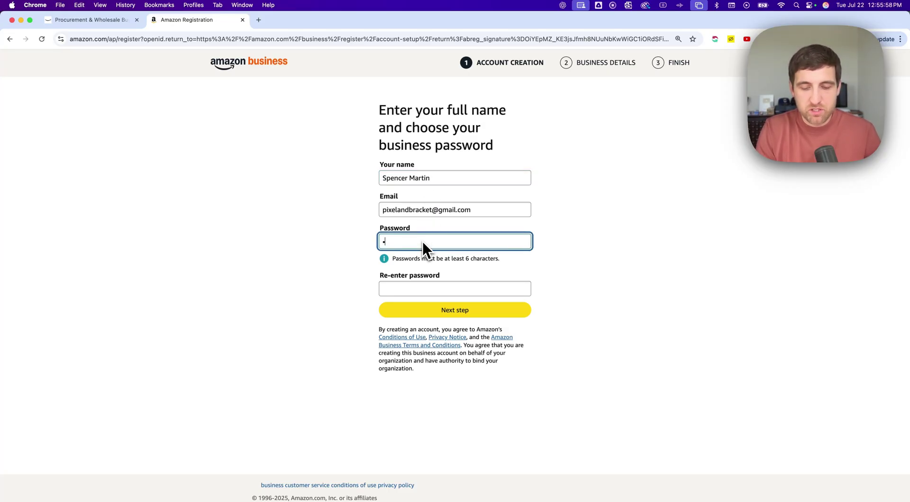
{"action": "key", "text": "Tab"}
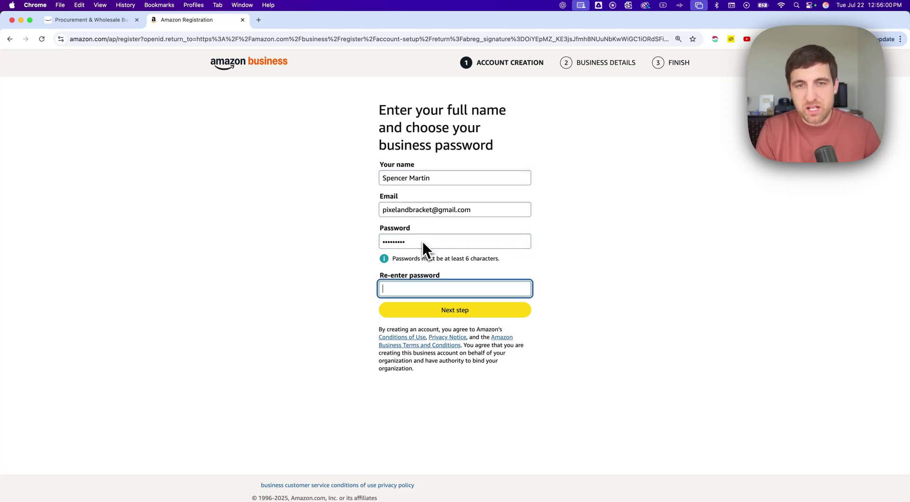
{"action": "type", "text": "•••••••••"}
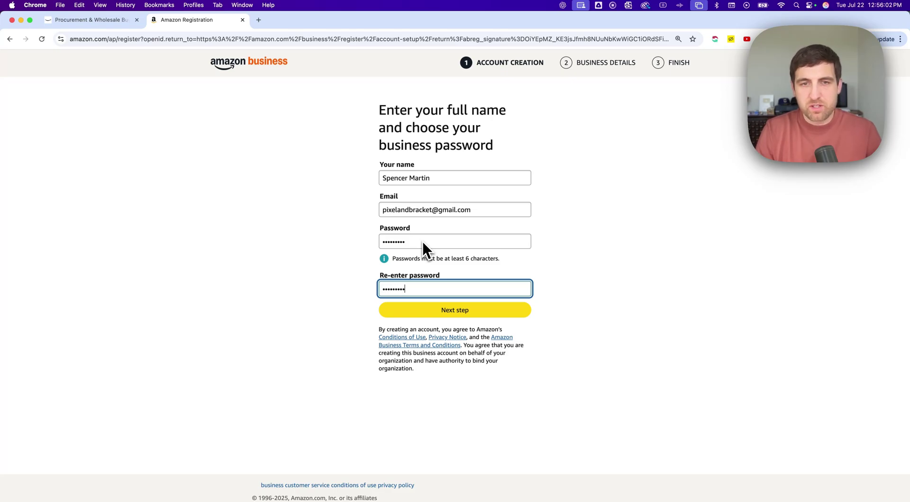
Step: Submit name and password, change the email's username to a new address, and begin typing the security code
{"action": "left_click", "coordinate": [450, 310]}
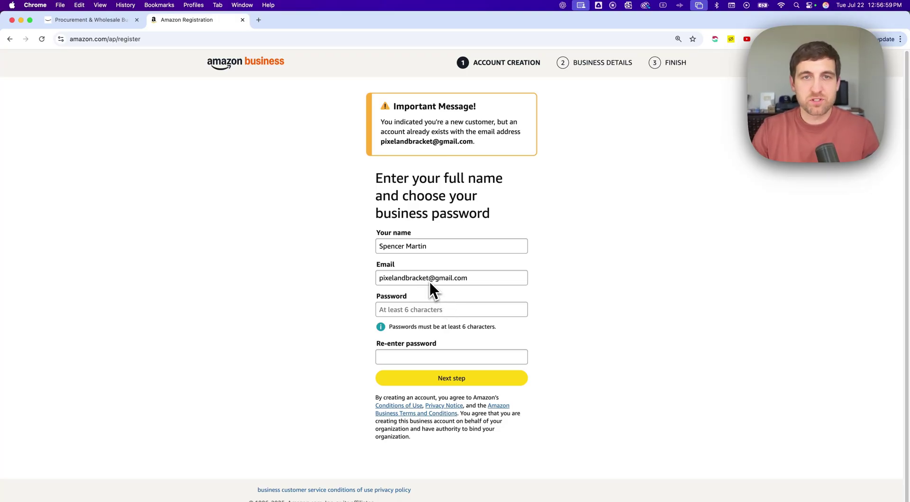
{"action": "left_click_drag", "start_coordinate": [429, 281], "coordinate": [375, 280]}
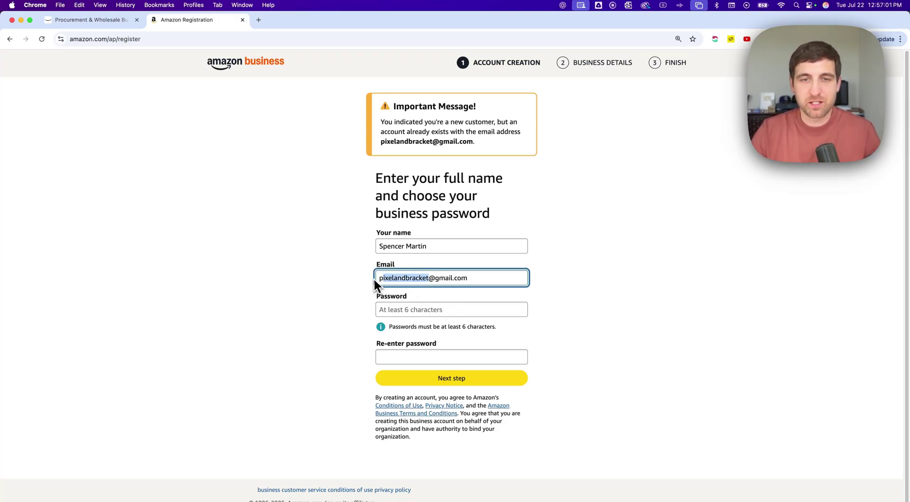
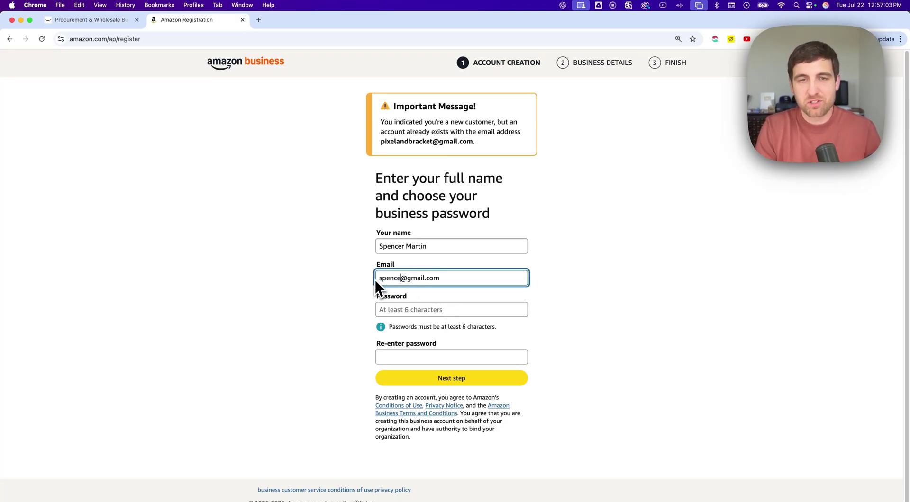
{"action": "type", "text": "ye"}
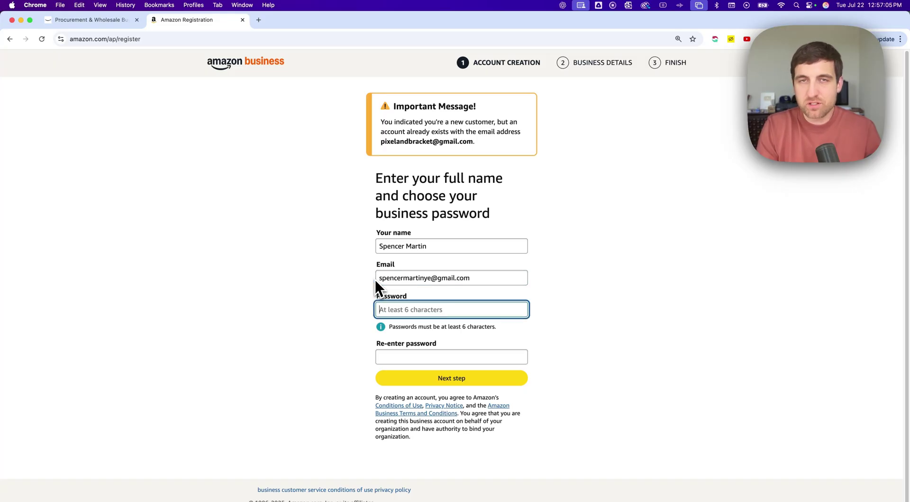
{"action": "key", "text": "Tab"}
{"action": "left_click", "coordinate": [432, 279]}
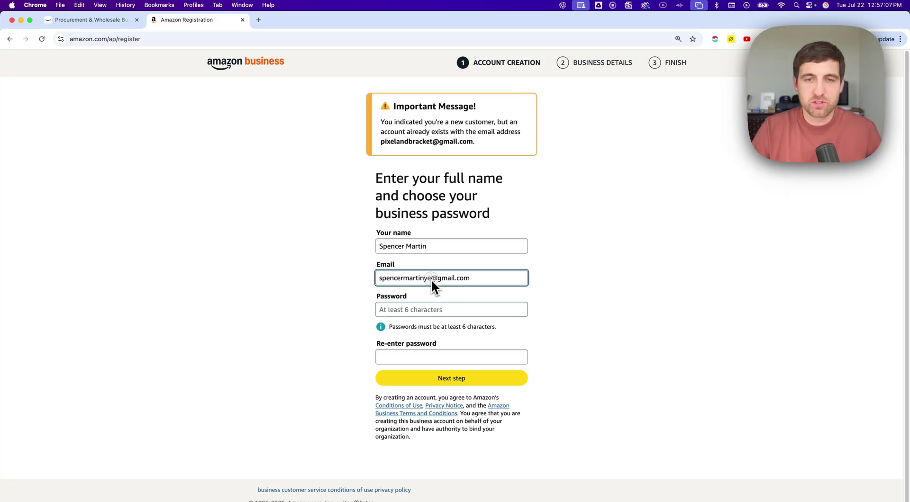
{"action": "key", "text": "BackSpace"}
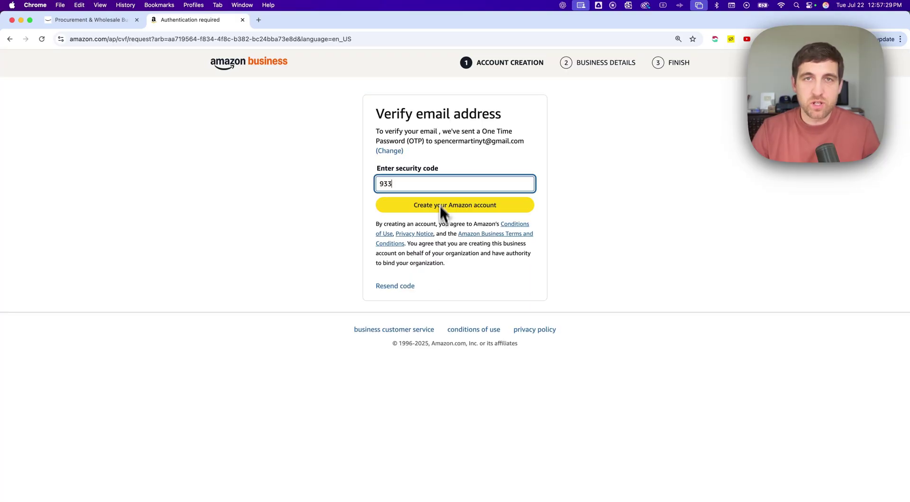
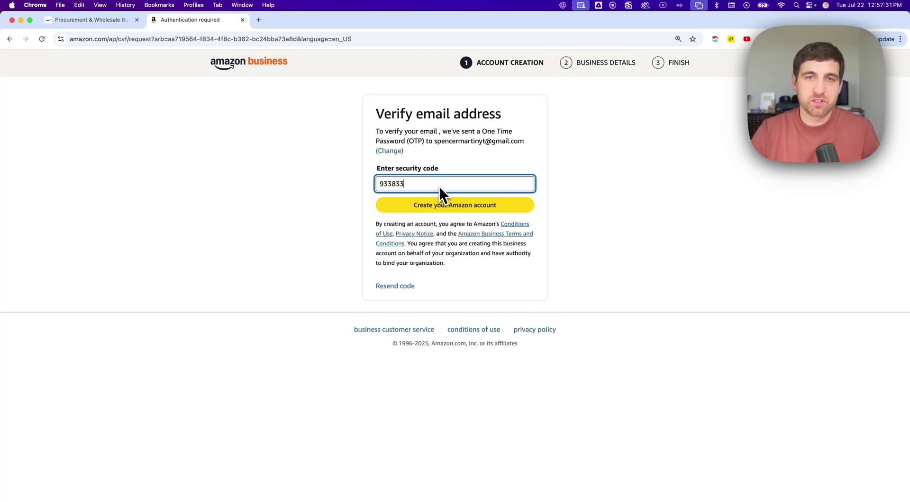
Step: Submit the completed security code to create the Amazon Business account
{"action": "left_click", "coordinate": [456, 208]}
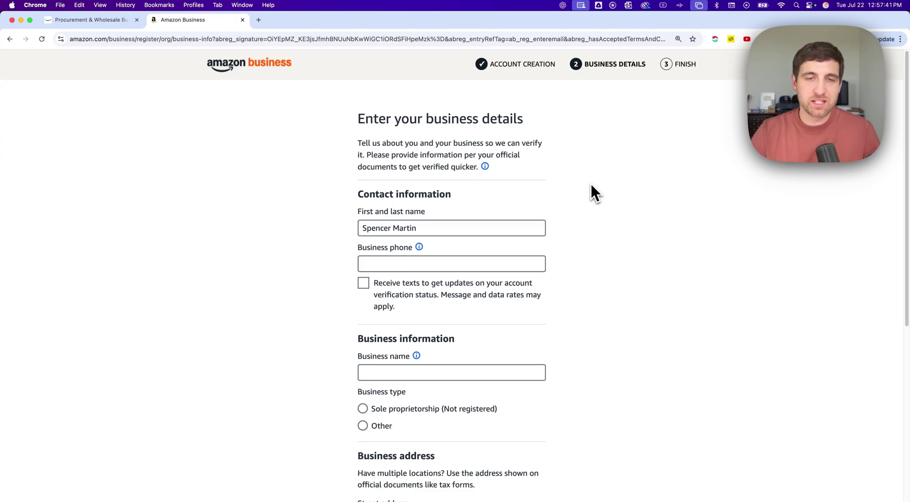
{"action": "left_click", "coordinate": [451, 267]}
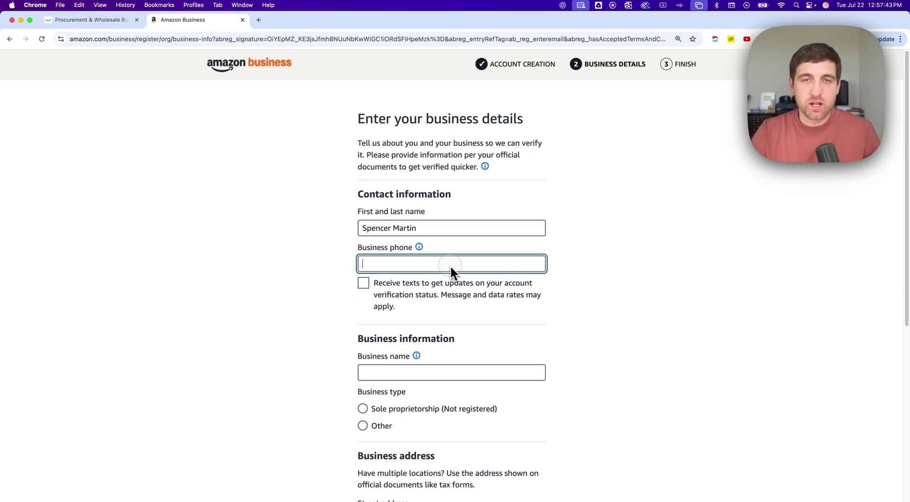
{"action": "scroll", "coordinate": [592, 268], "scroll_direction": "down", "scroll_amount": 4}
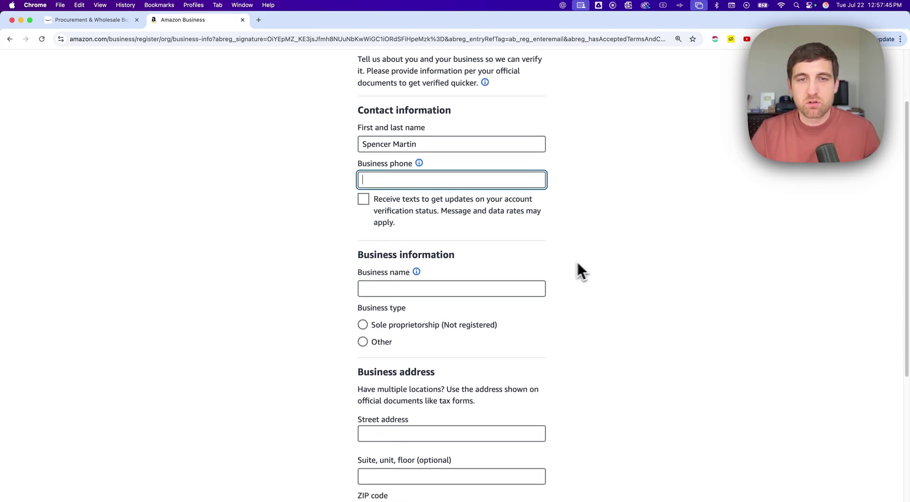
{"action": "left_click", "coordinate": [422, 293]}
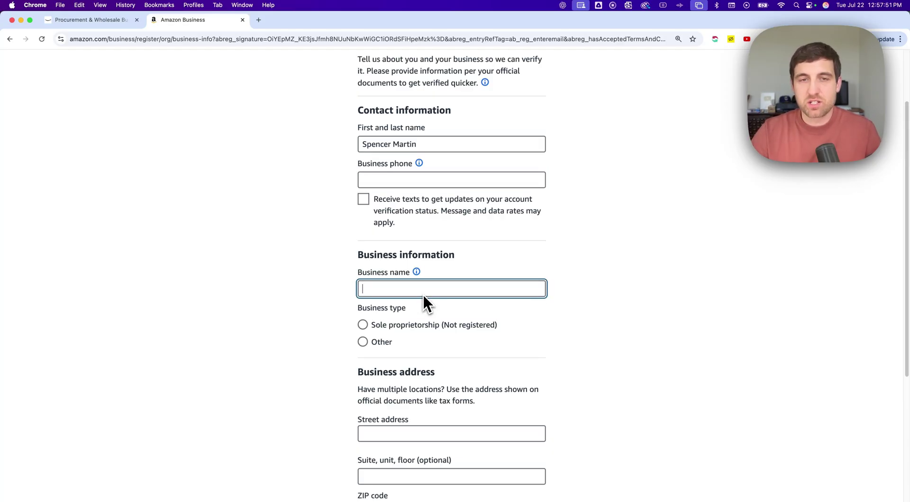
{"action": "scroll", "coordinate": [383, 308], "scroll_direction": "down", "scroll_amount": 3}
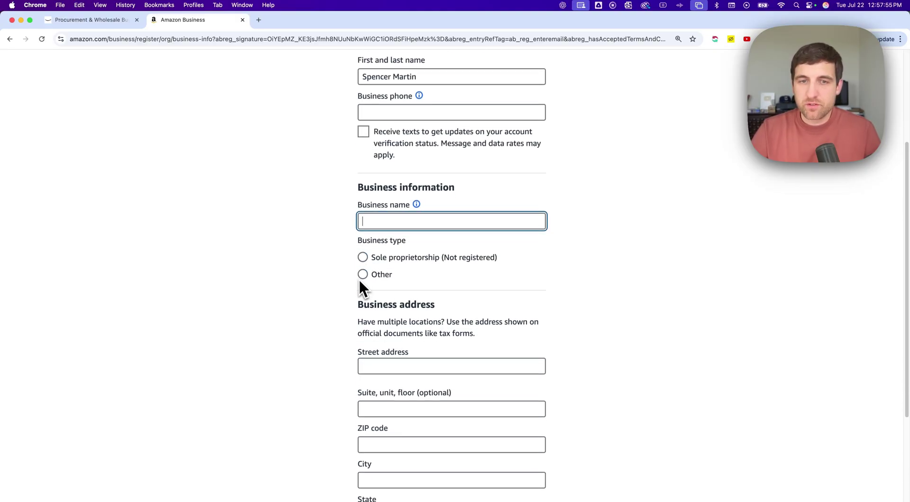
{"action": "scroll", "coordinate": [345, 282], "scroll_direction": "down", "scroll_amount": 5}
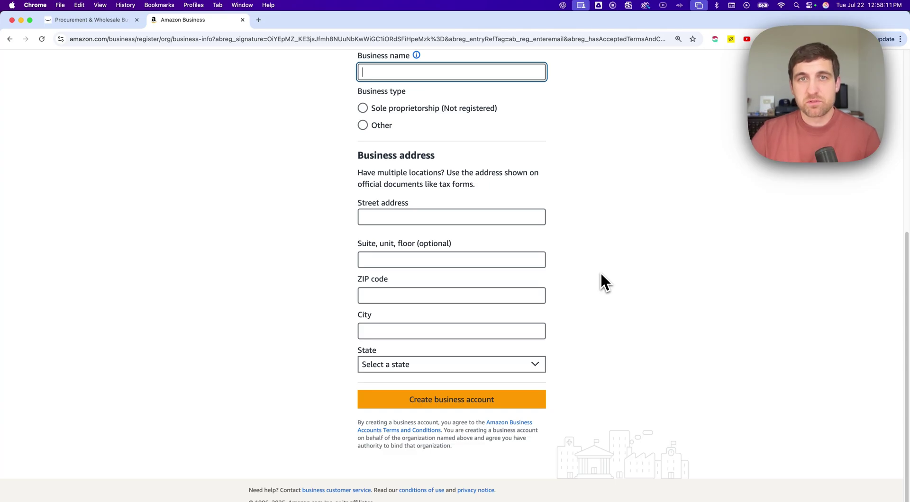
{"action": "scroll", "coordinate": [601, 275], "scroll_direction": "up", "scroll_amount": 6}
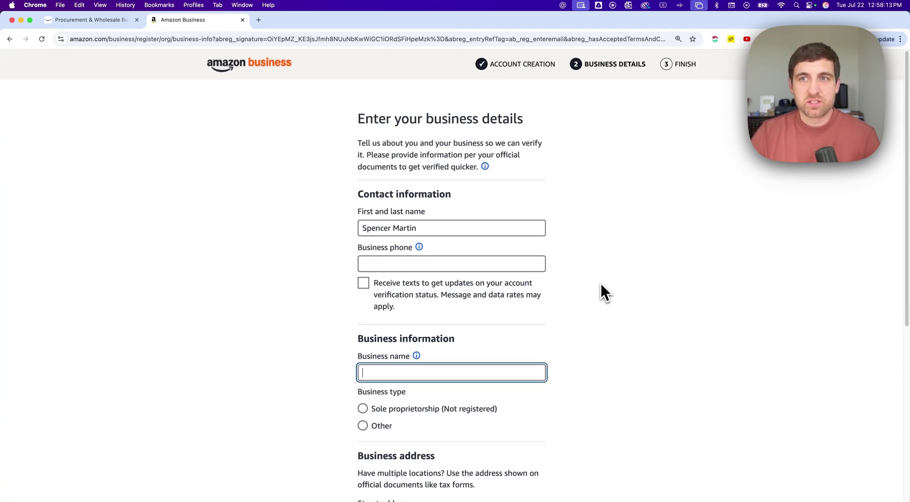